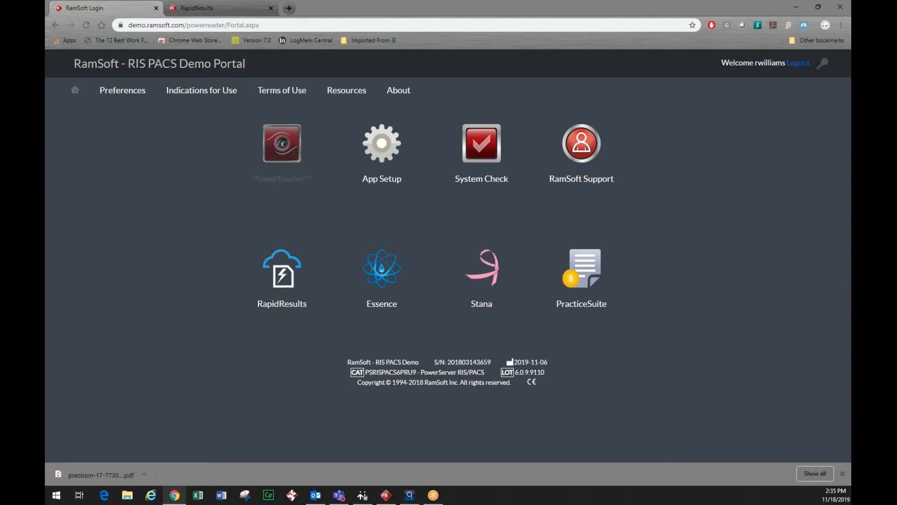
Switch to PowerReader and start a new order in the November 18, 4:00 pm slot of Riverdale Imaging's CT 16 Slice schedule
left_click(386, 495)
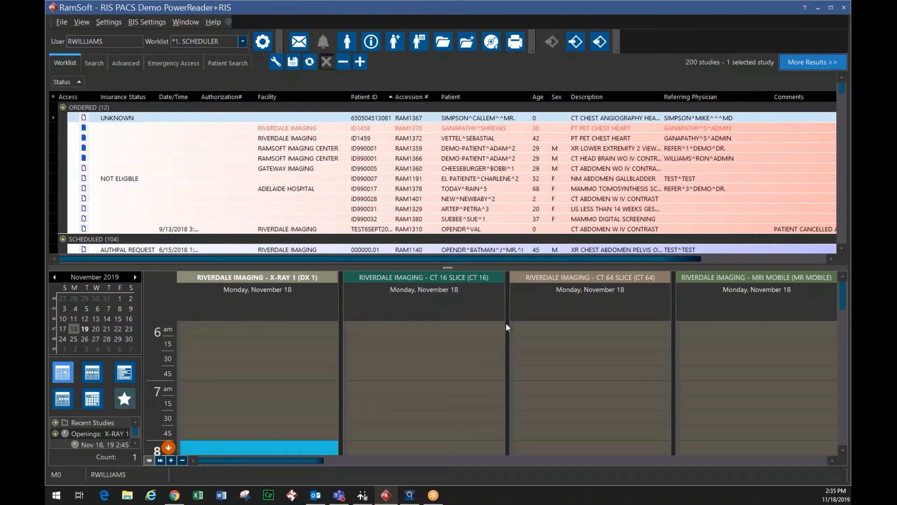
left_click(399, 394)
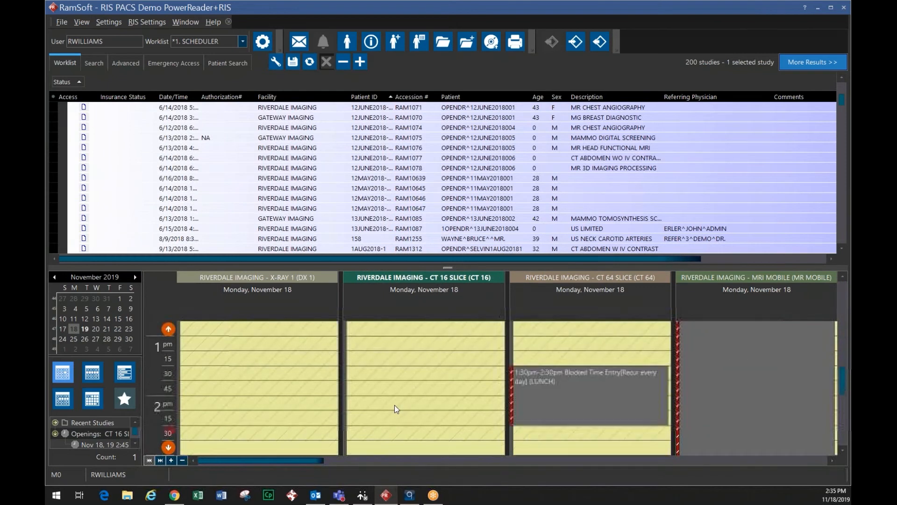
scroll(394, 404, "down", 3)
scroll(404, 371, "up", 3)
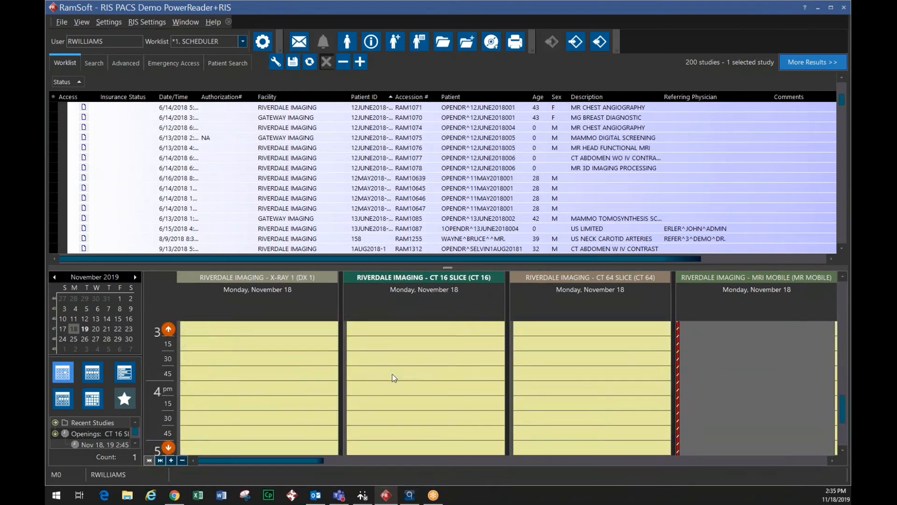
double_click(367, 390)
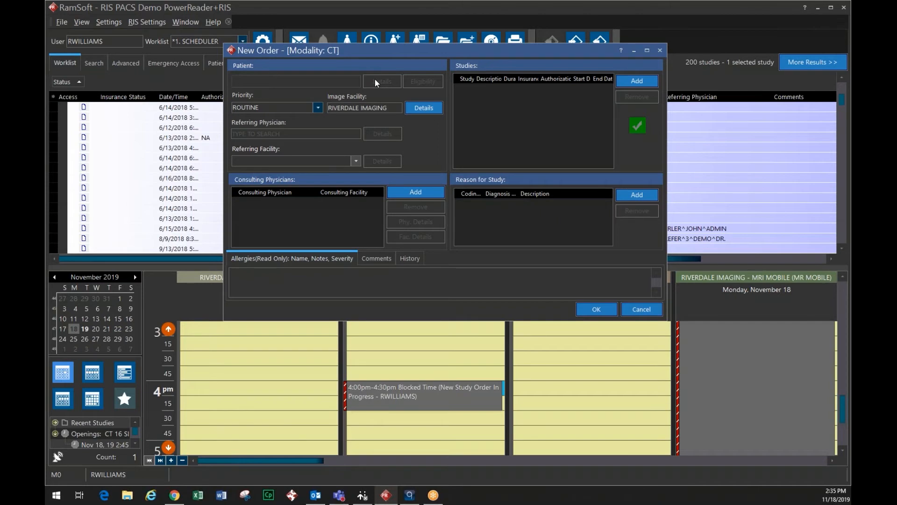
Search the patients for the RIS demo record to assign it to the order, and choose the fourth demo referring physician
type("DEMO")
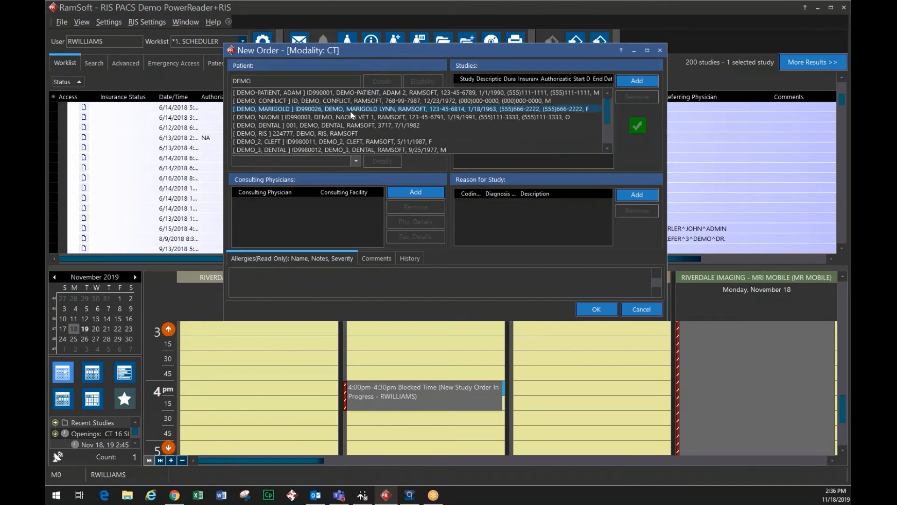
left_click(330, 133)
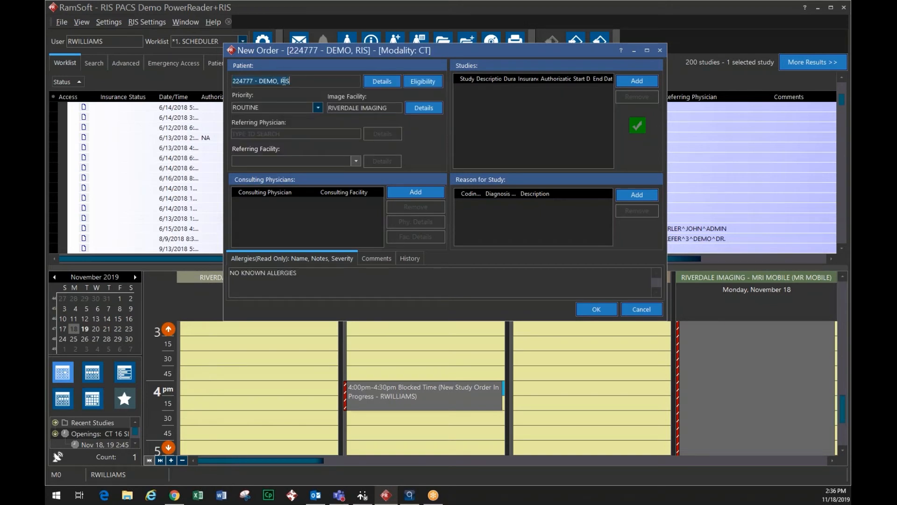
left_click(262, 133)
type("REF")
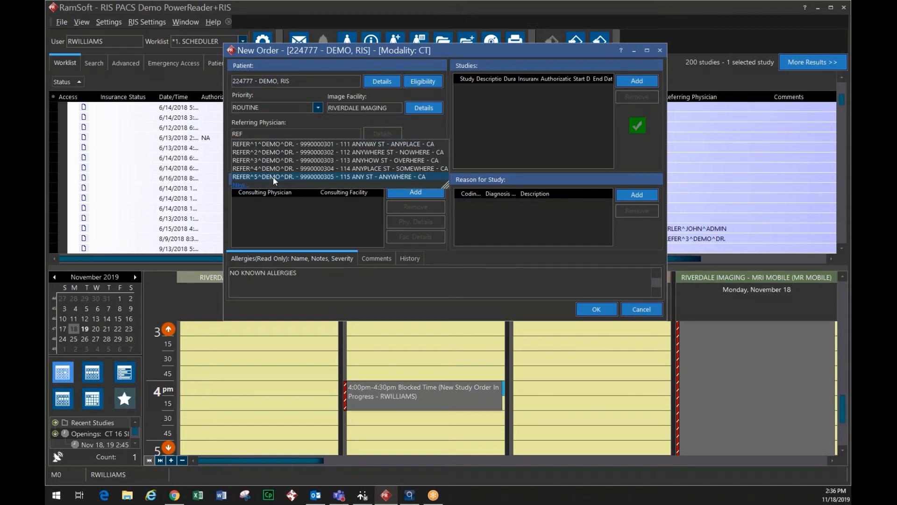
left_click(273, 177)
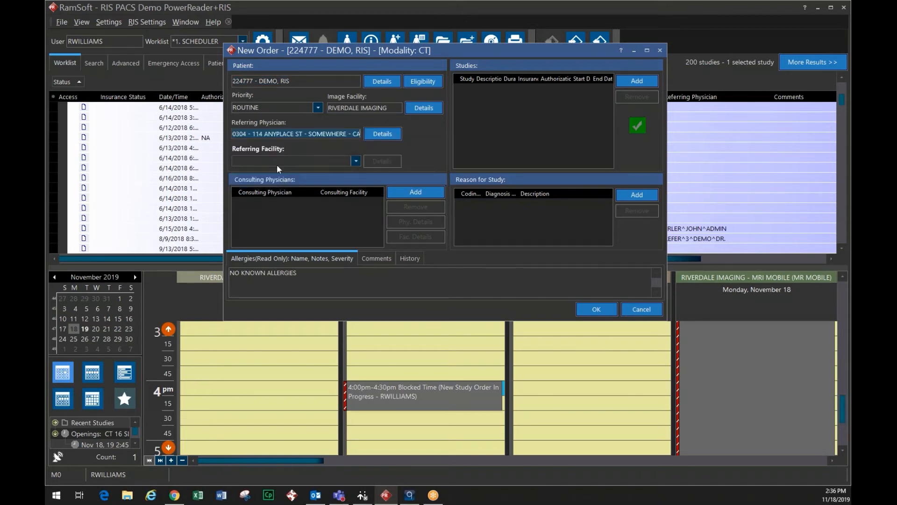
Set the order's referring facility to the one in Rancho Cucamonga, CA
left_click(354, 160)
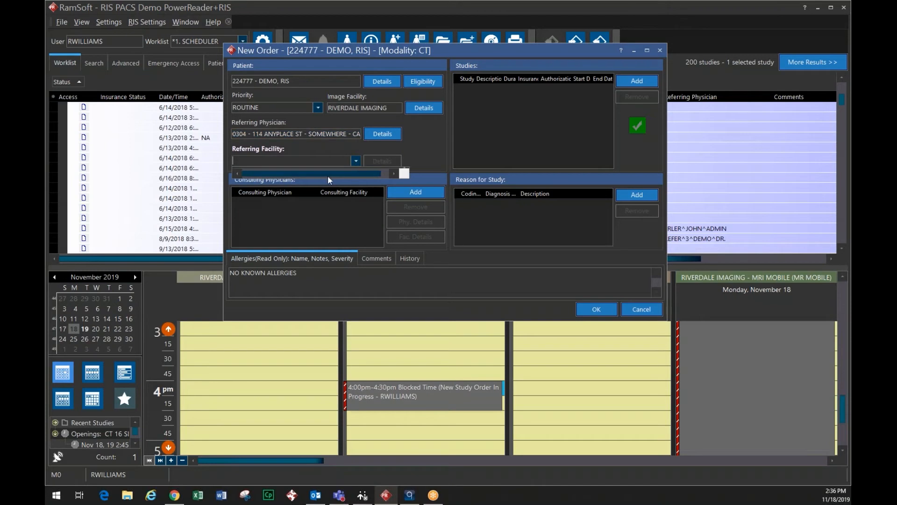
left_click(355, 161)
left_click(356, 162)
left_click(360, 180)
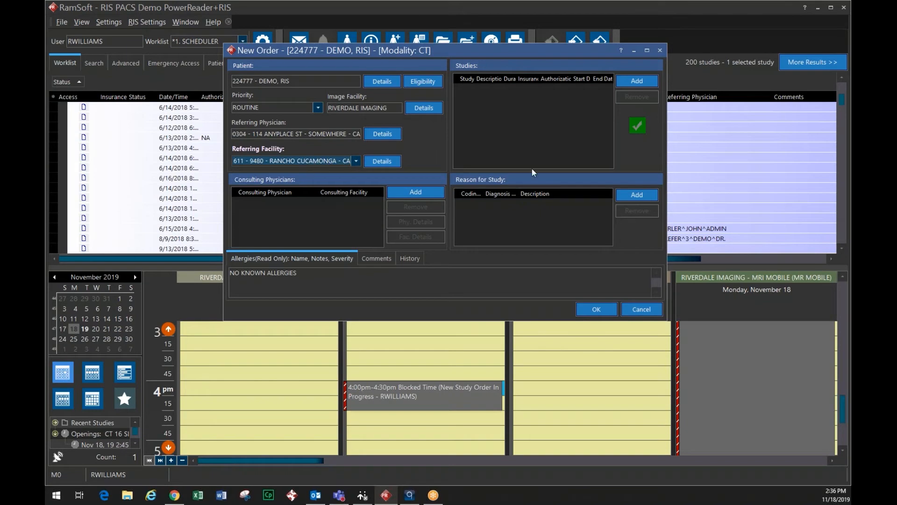
Add a CT ABDOMEN W IV CONTRAST study to the order, finding it with the search text ABD
left_click(490, 90)
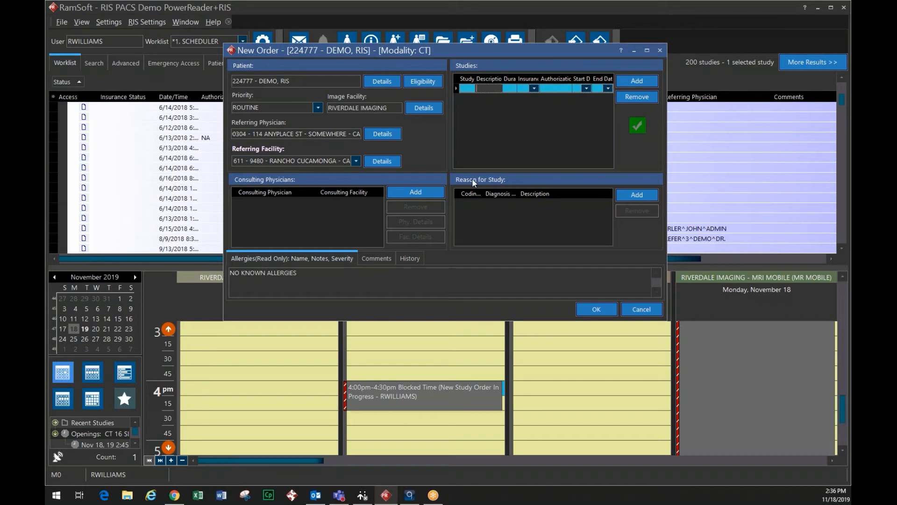
type("ABD")
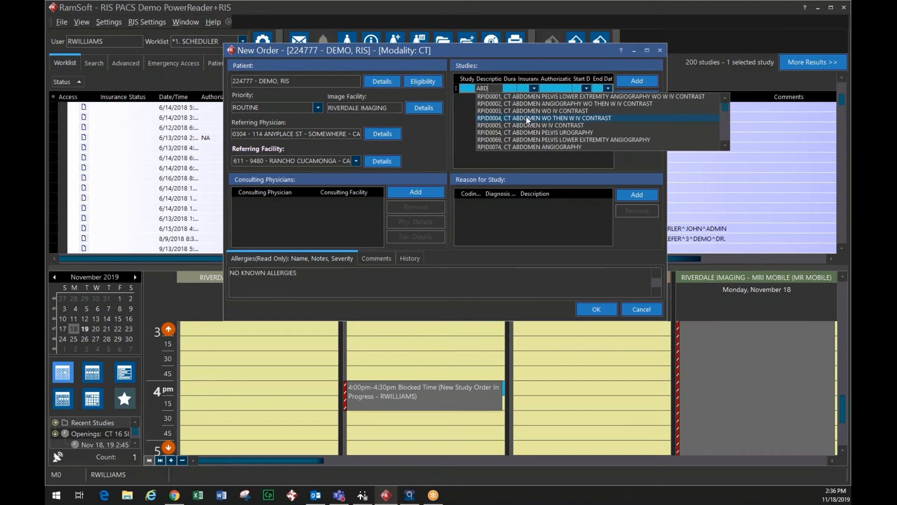
left_click(524, 120)
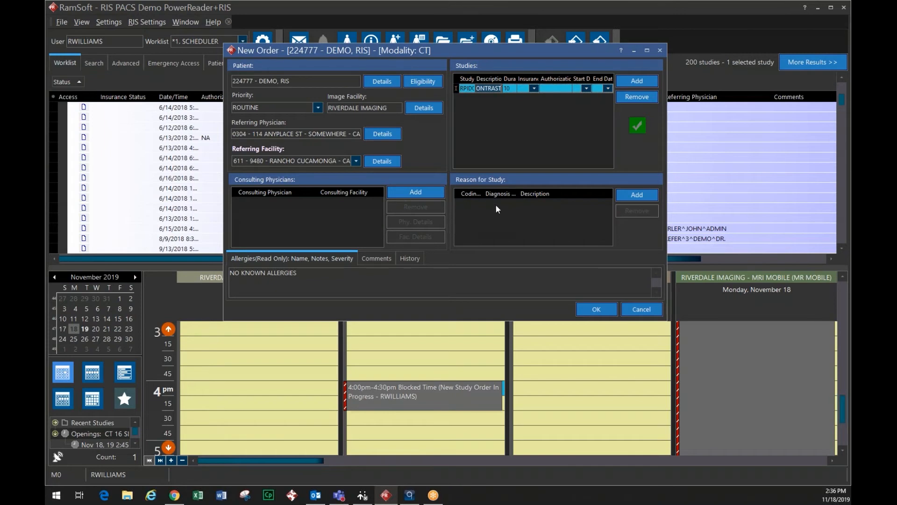
Enter "Abd pain" as the order's history and save the order
left_click(529, 206)
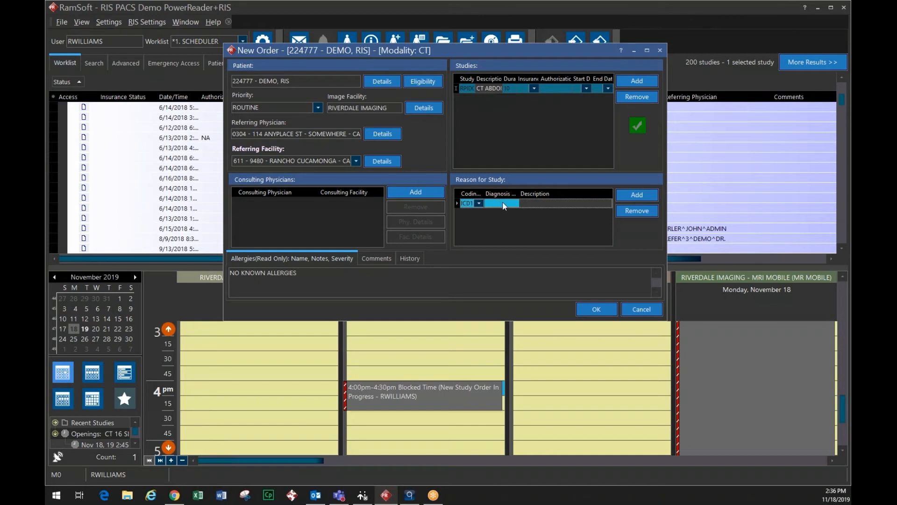
left_click(410, 257)
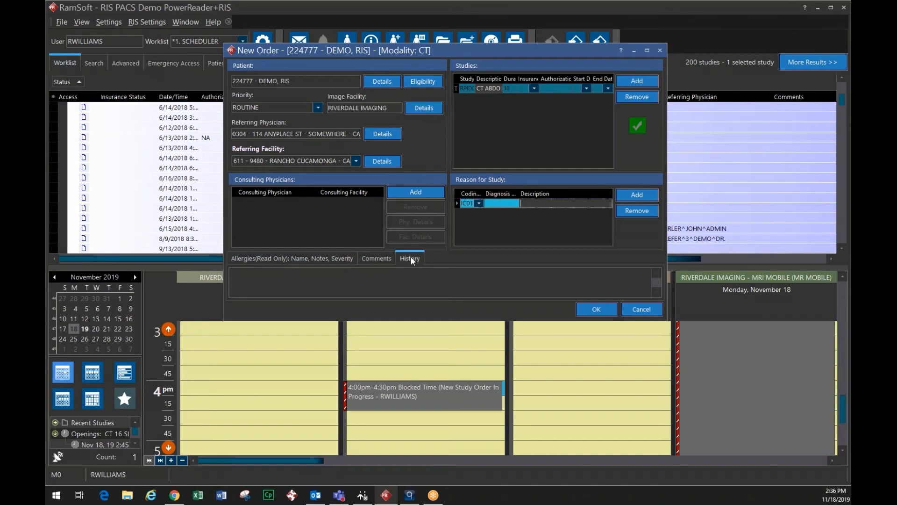
left_click(279, 277)
type("Abd pain")
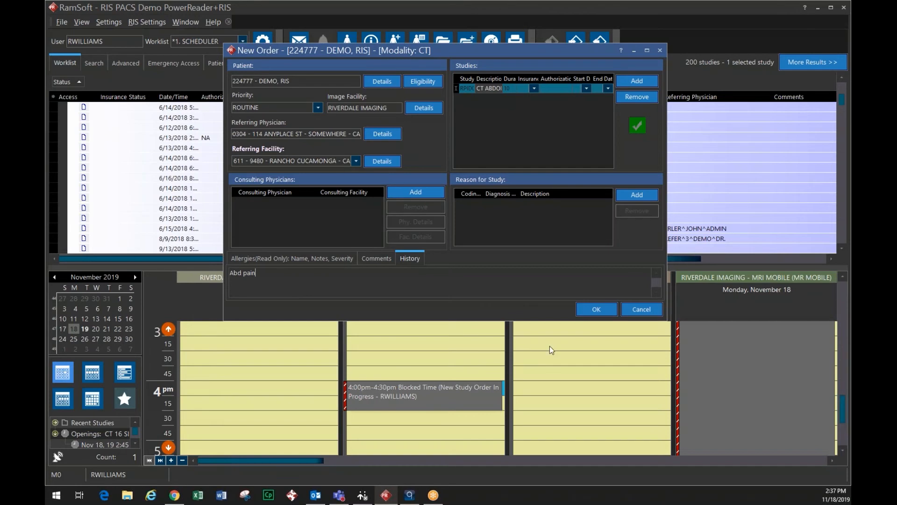
left_click(588, 306)
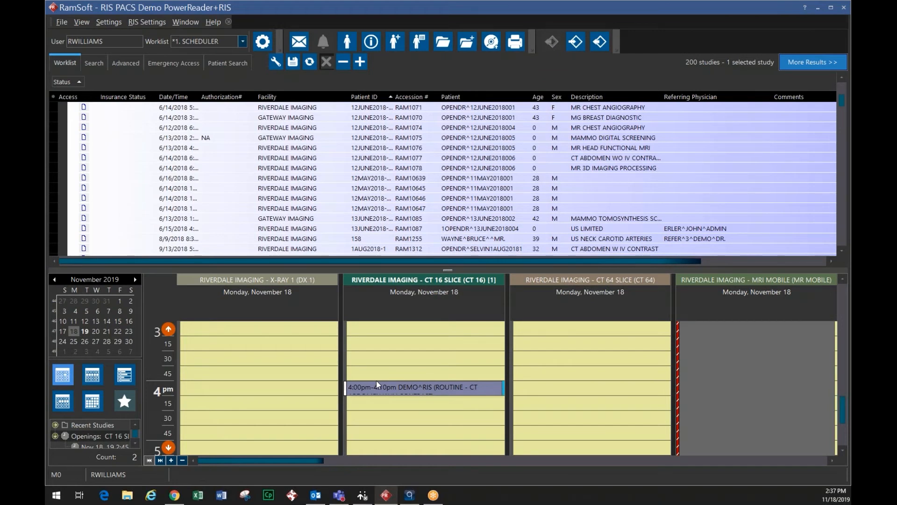
Mark the 4:00 pm CT 16 appointment as Arrived
mouse_move(377, 381)
right_click(371, 385)
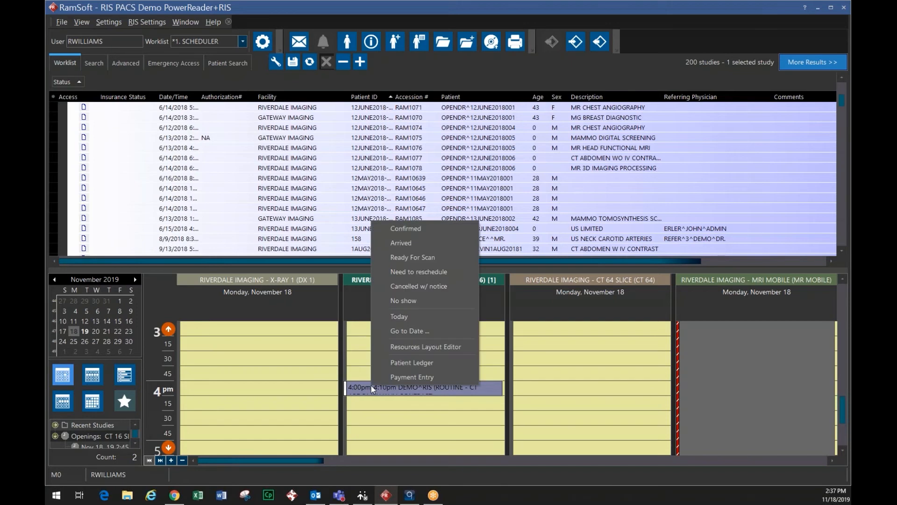
left_click(405, 244)
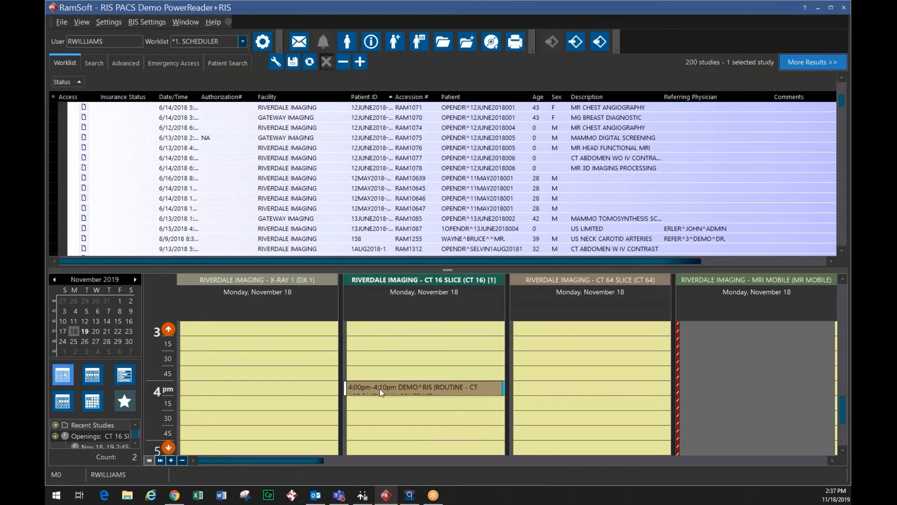
Open the 4:00 pm appointment's study details and change the study status to READYFORSCAN
mouse_move(380, 386)
double_click(365, 387)
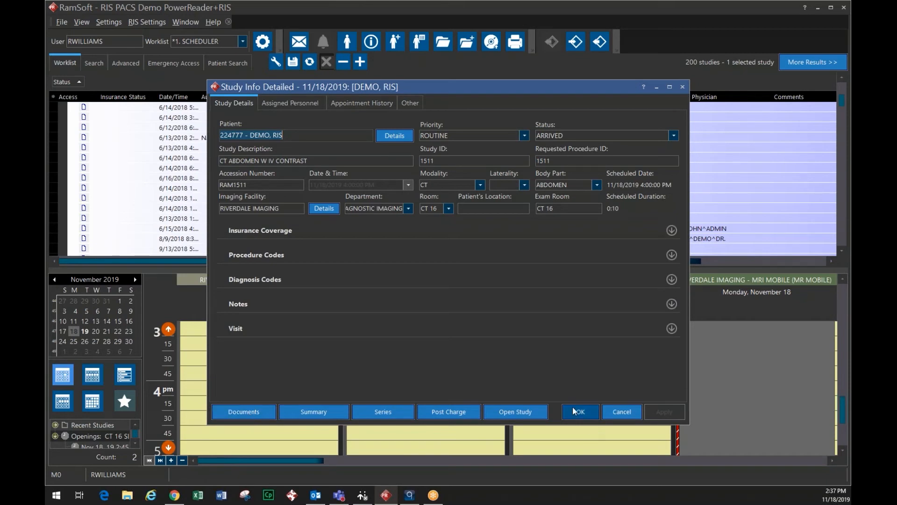
left_click(674, 135)
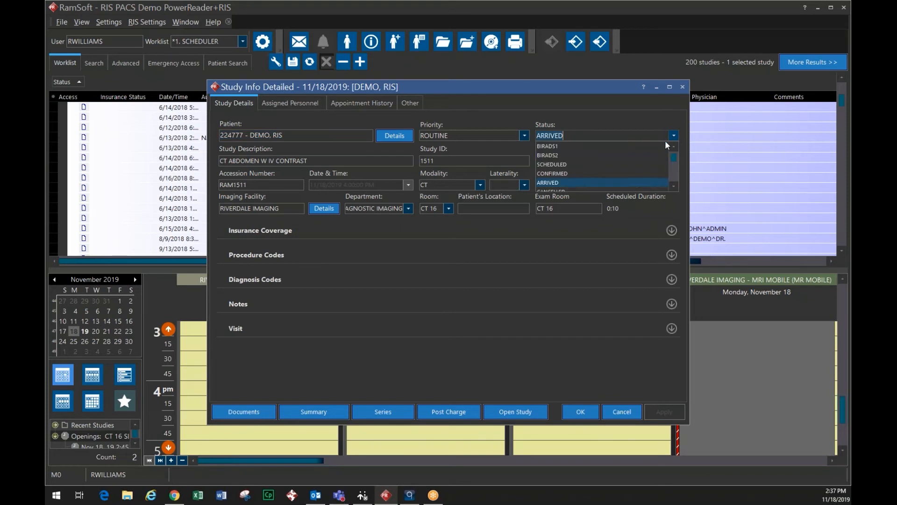
scroll(628, 168, "down", 2)
left_click(621, 172)
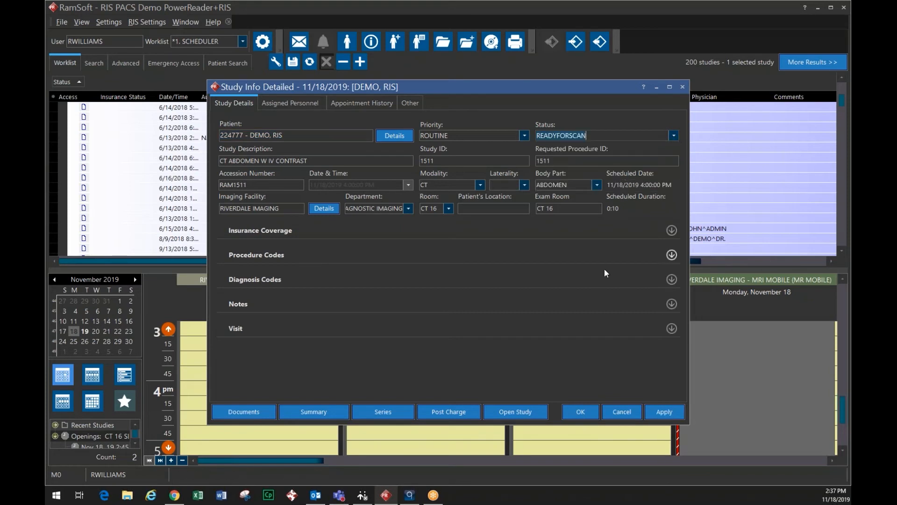
left_click(581, 411)
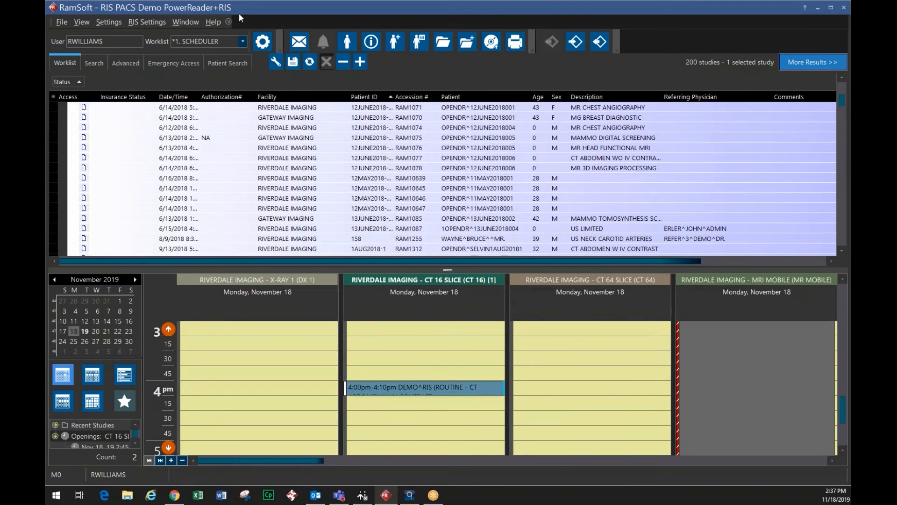
Load the *4. TECH QC worklist and review its studies by status, from arrived through ready for scan to completed
left_click(242, 41)
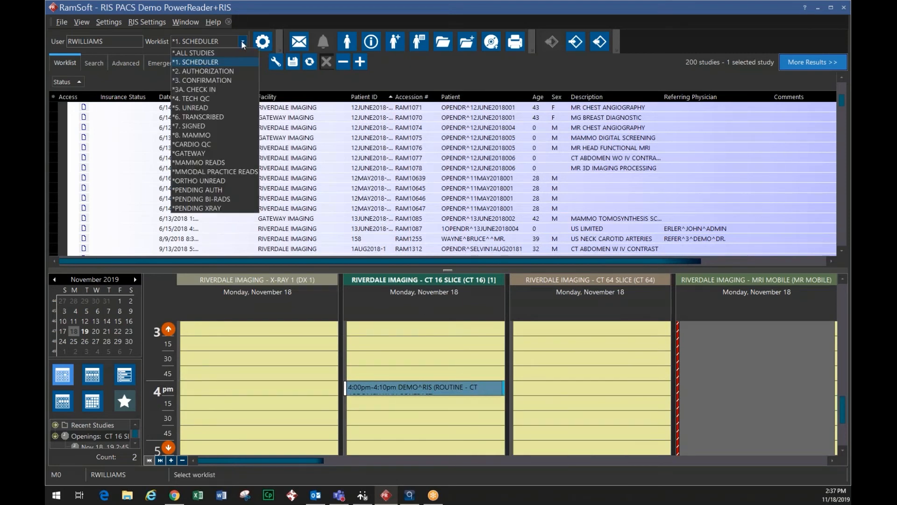
left_click(201, 98)
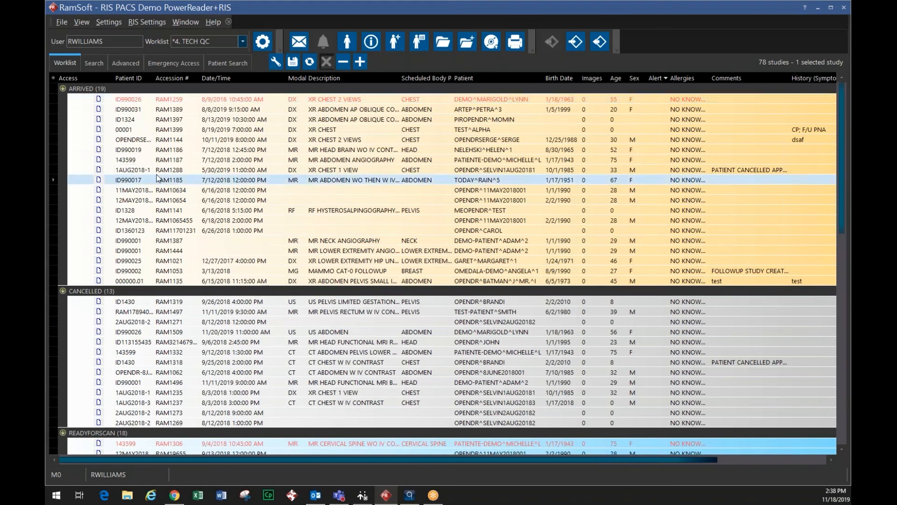
scroll(159, 192, "down", 4)
scroll(159, 192, "down", 4)
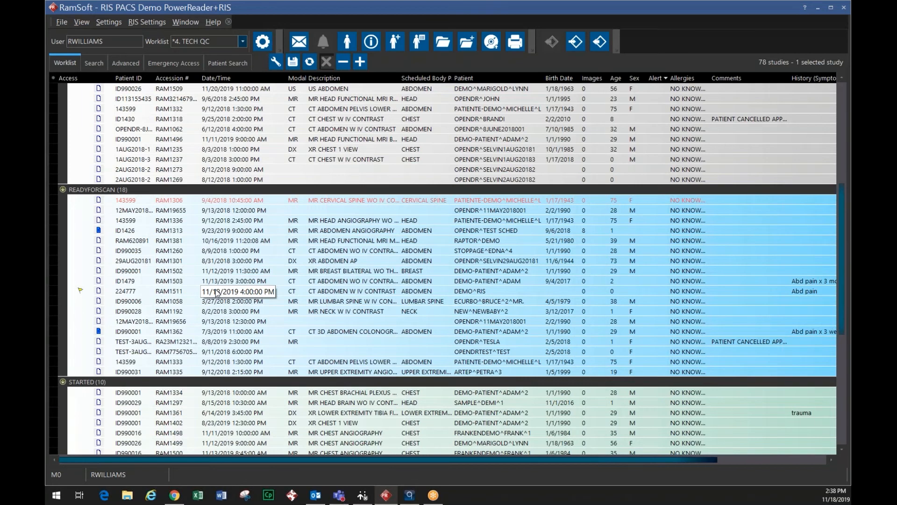
scroll(164, 293, "down", 3)
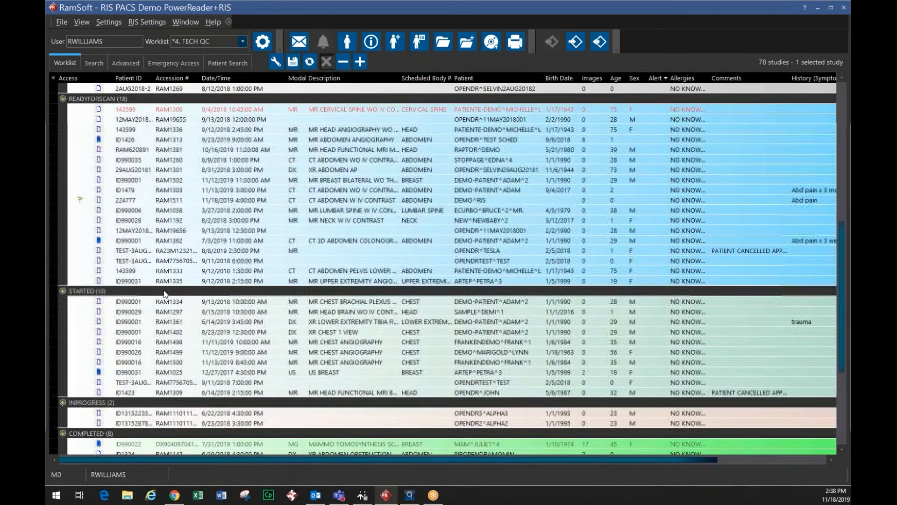
scroll(164, 294, "down", 4)
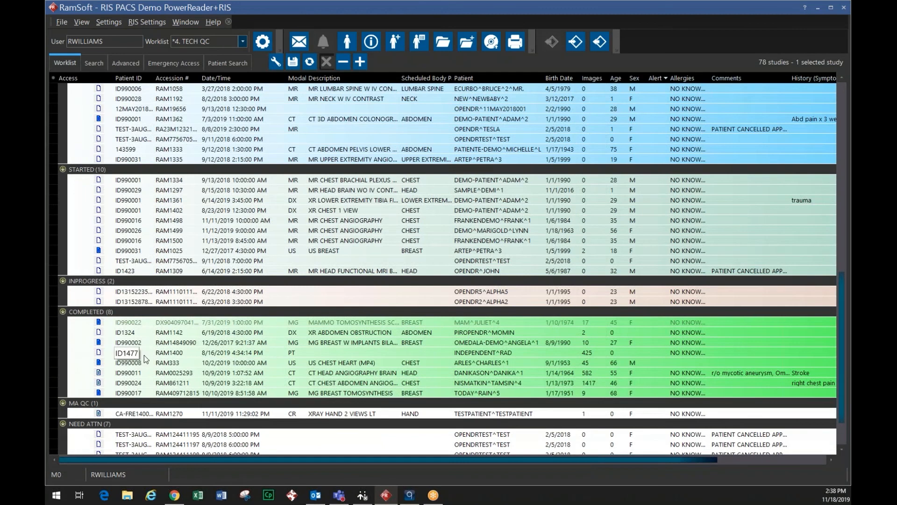
Open the completed CT Chest Abdomen Angiography study, display its prior studies and series, and mark it verified
left_click(312, 385)
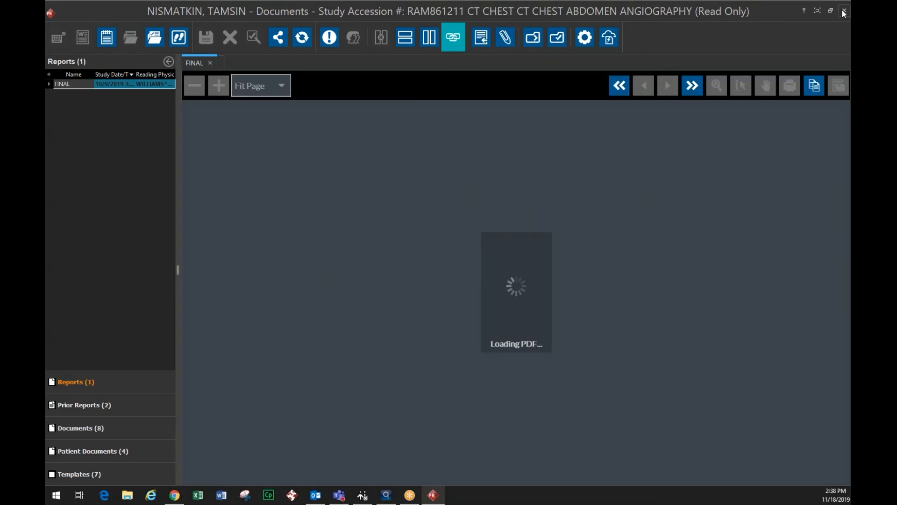
left_click(843, 11)
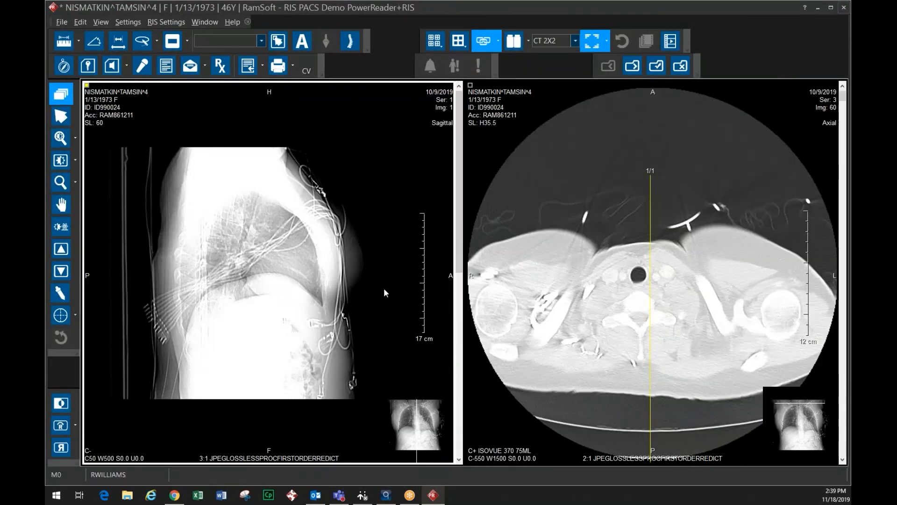
left_click(64, 66)
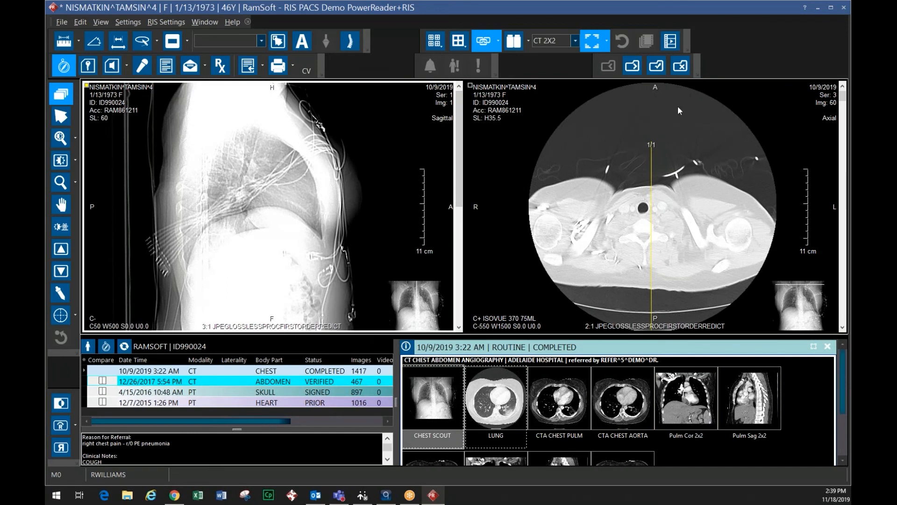
left_click(654, 66)
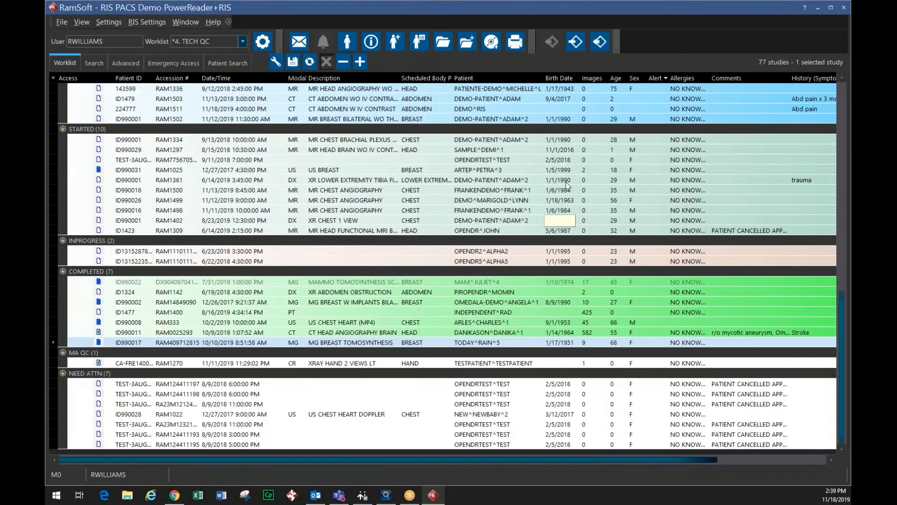
Load the *5. UNREAD worklist and open the 10/8/2019 CT Abdomen study, taking over its interpretation without grouping other studies
left_click(242, 43)
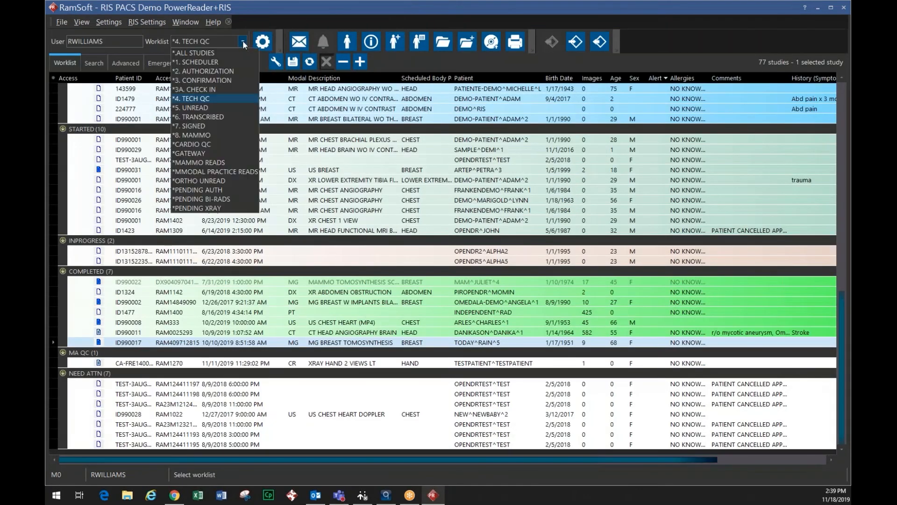
left_click(206, 110)
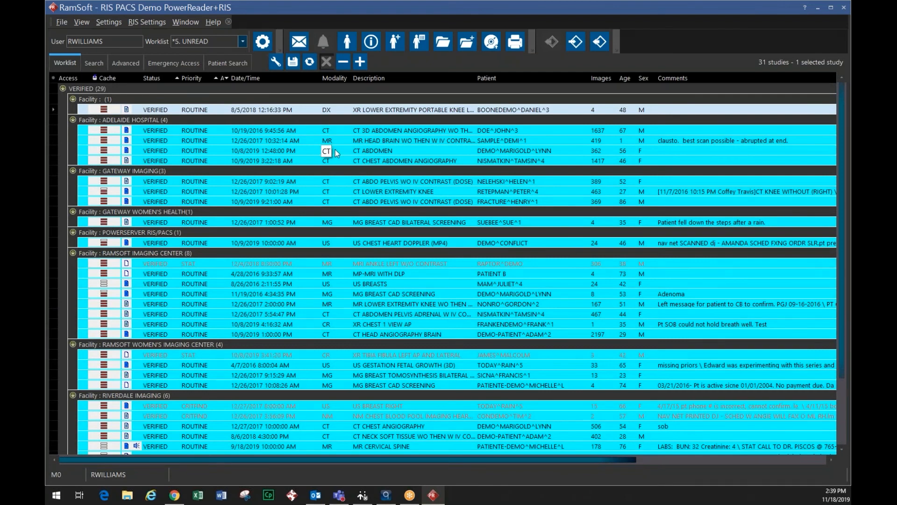
double_click(335, 150)
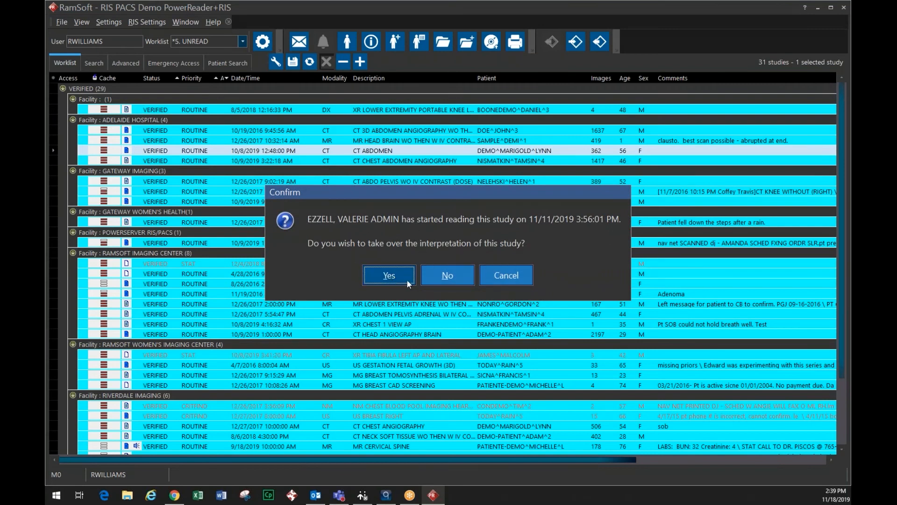
key("Return")
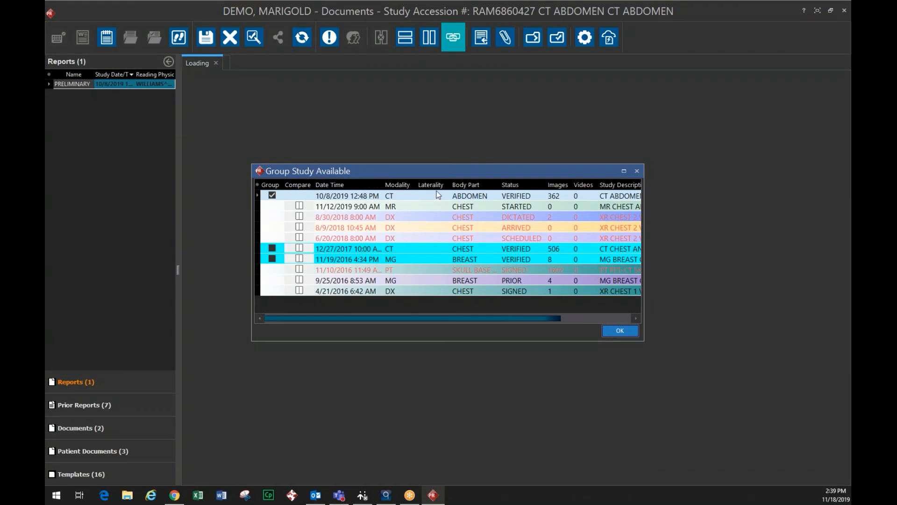
left_click(637, 170)
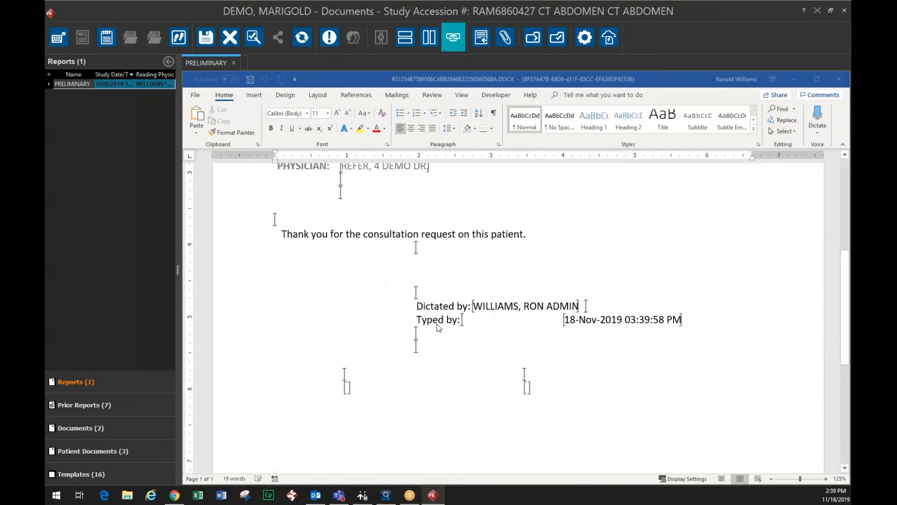
Shrink the report document window and move it clear of the images, and browse the series 602 images to image 19
double_click(555, 14)
left_click_drag(497, 376, 496, 460)
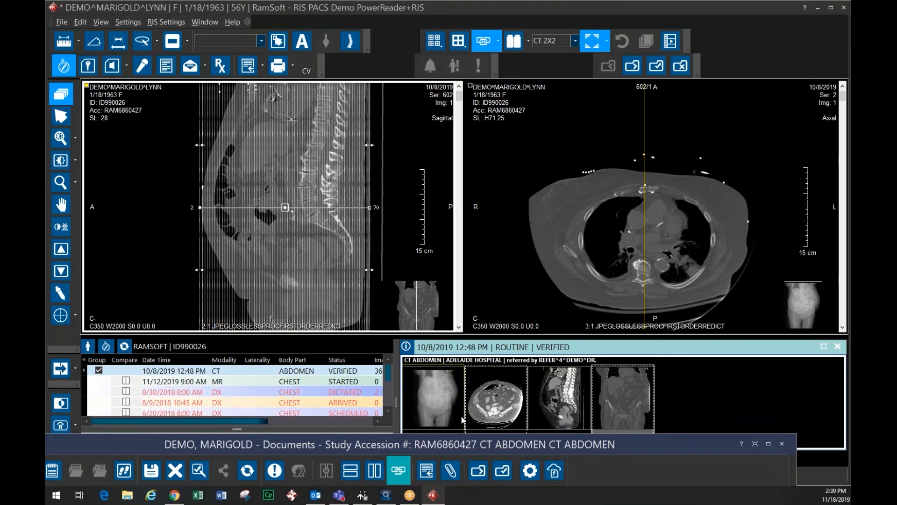
scroll(357, 272, "down", 13)
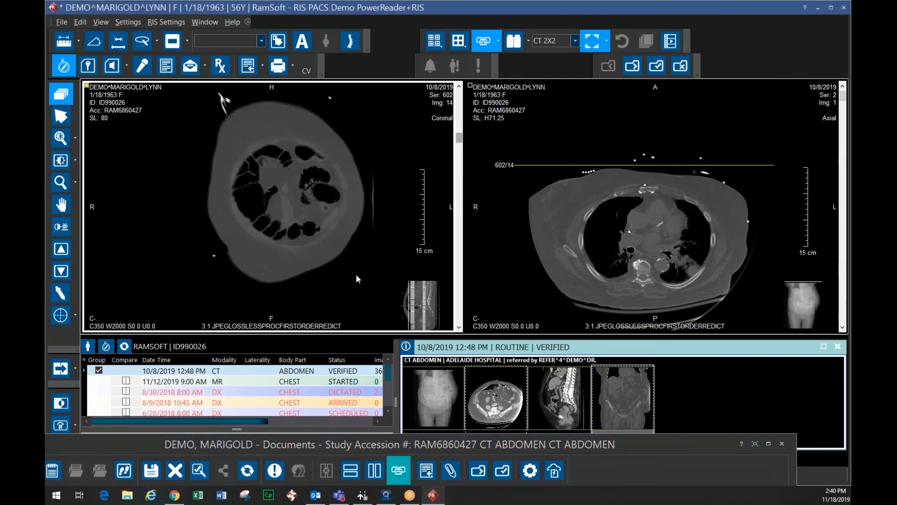
scroll(356, 278, "down", 5)
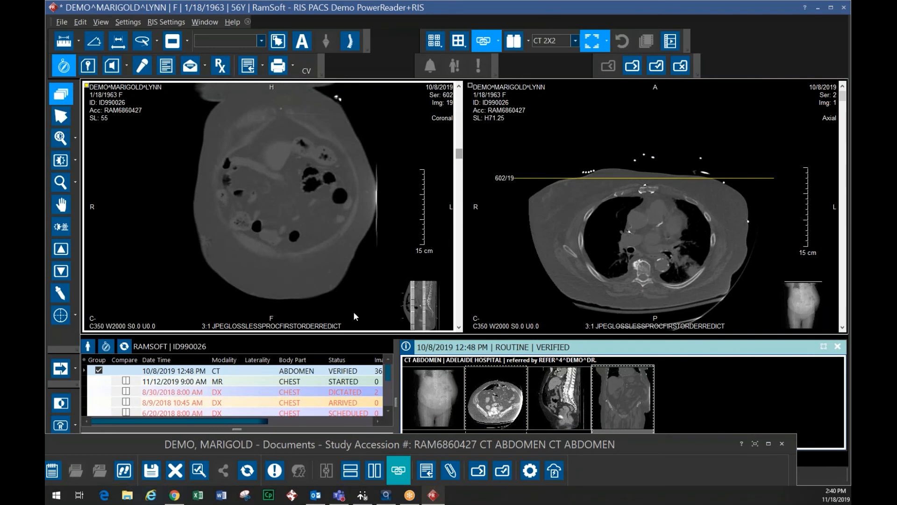
Browse the axial series 2 images to image 13 and bring the report document window back into focus
mouse_move(361, 422)
left_click(528, 286)
scroll(519, 290, "down", 12)
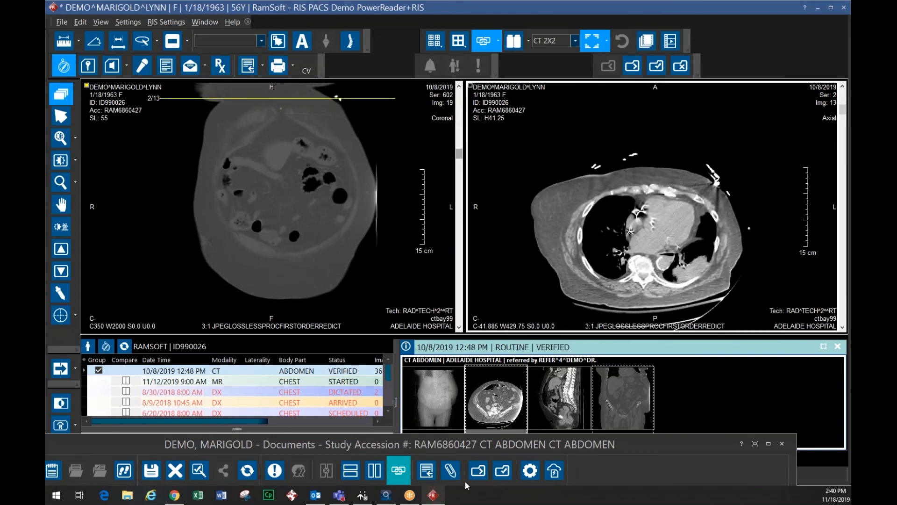
left_click(453, 447)
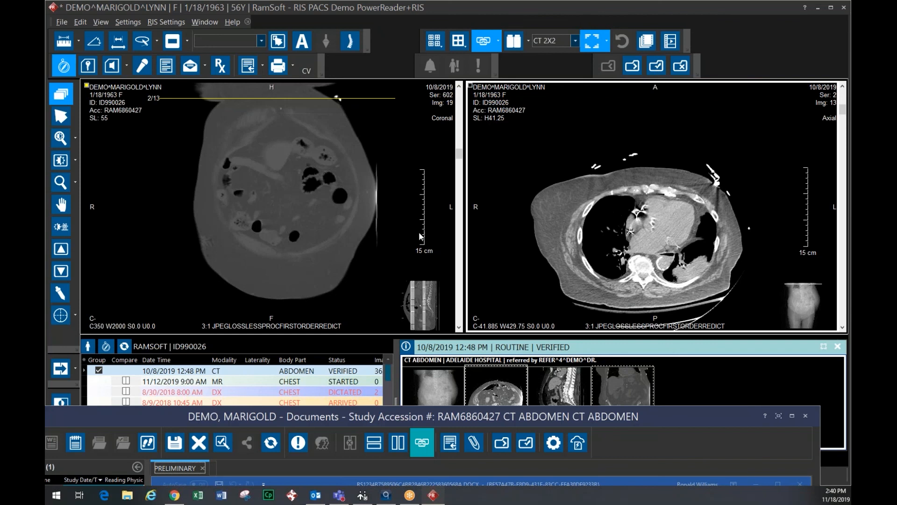
Advance to the next unread study without grouping its related studies, and close it
left_click(633, 66)
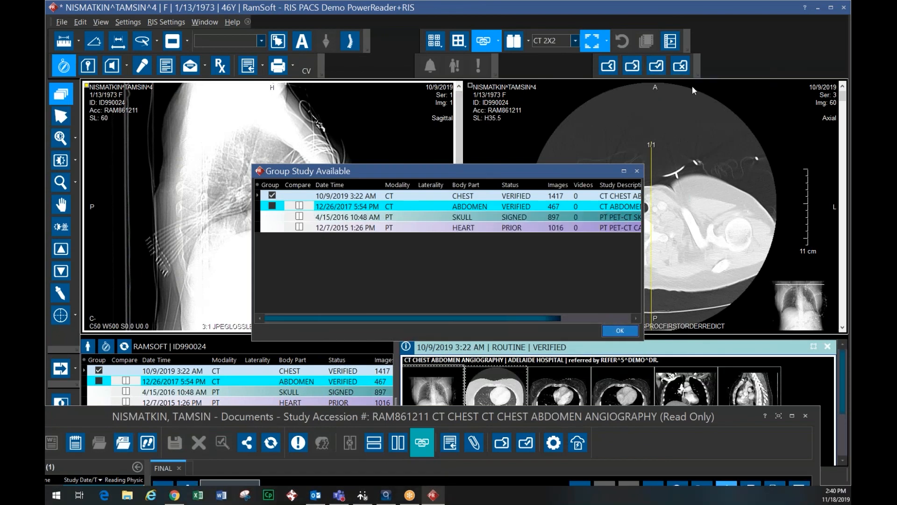
key("Escape")
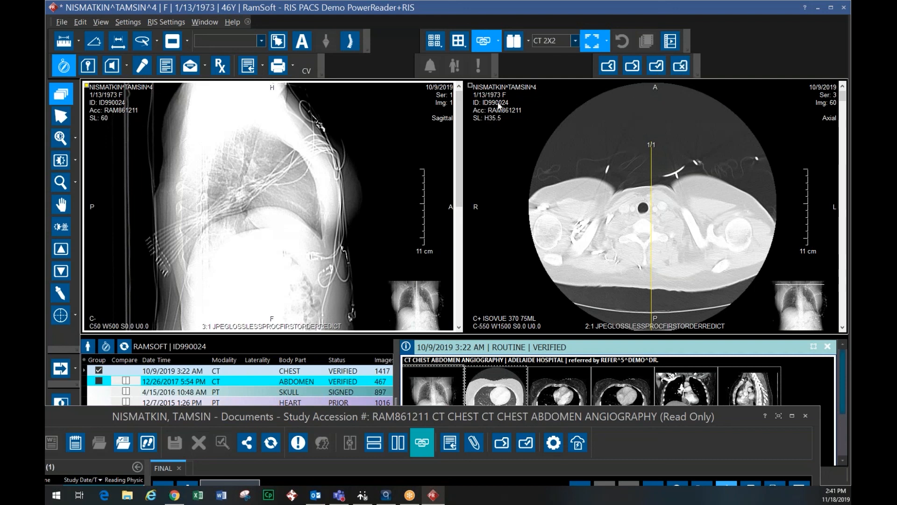
left_click(680, 67)
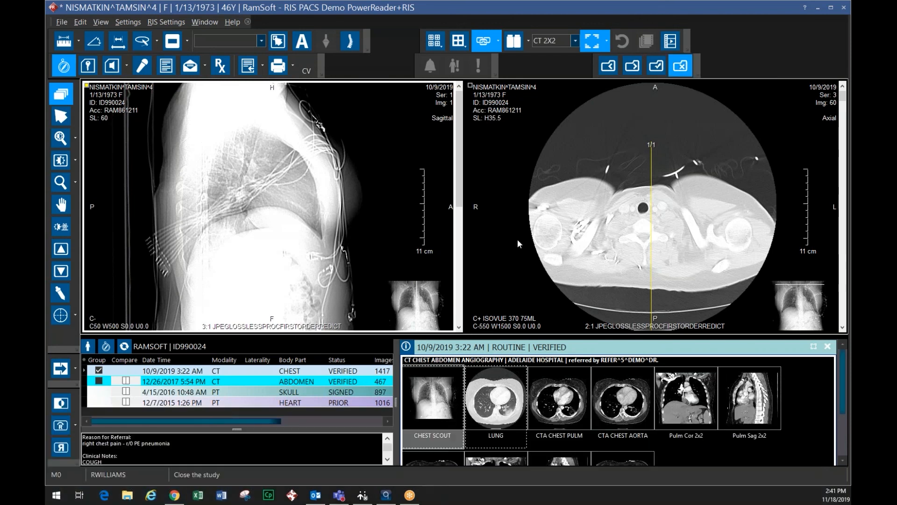